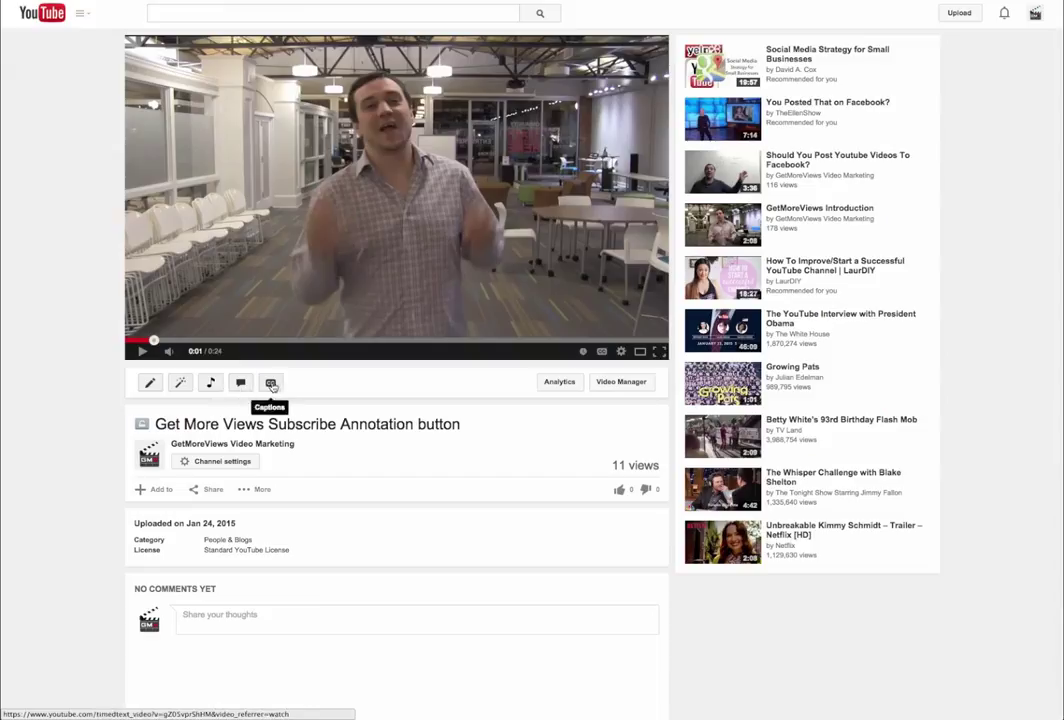
Step: Open the annotations editor and pause the preview with the playhead at 0:05
left_click(242, 384)
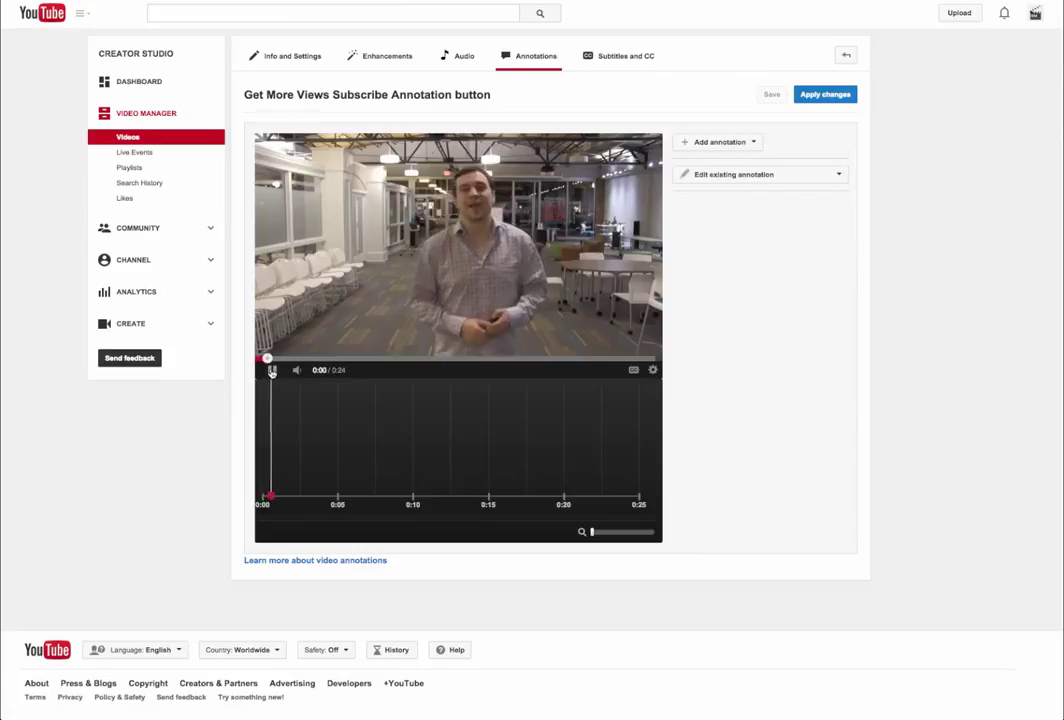
left_click(274, 372)
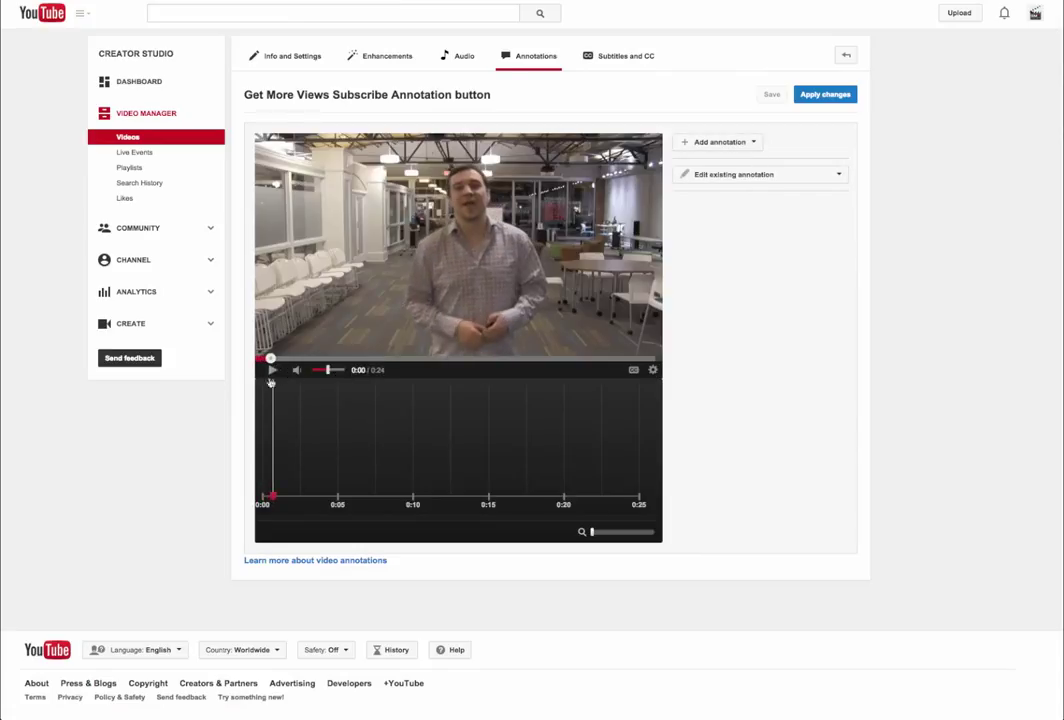
left_click(274, 494)
left_click(272, 371)
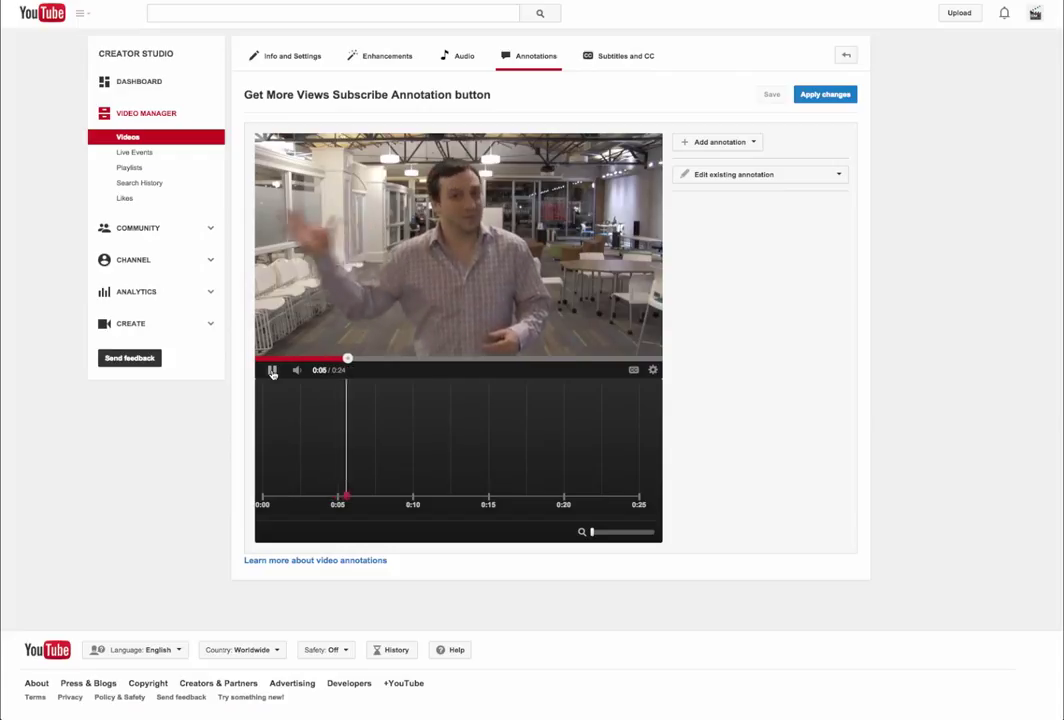
left_click(272, 371)
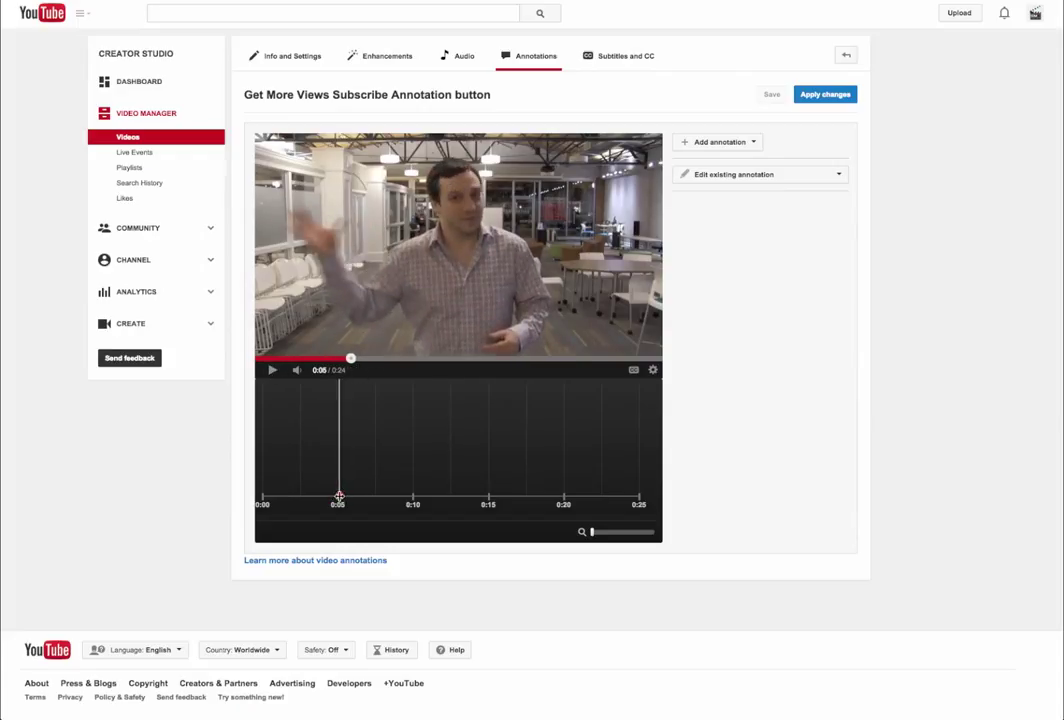
left_click(339, 496)
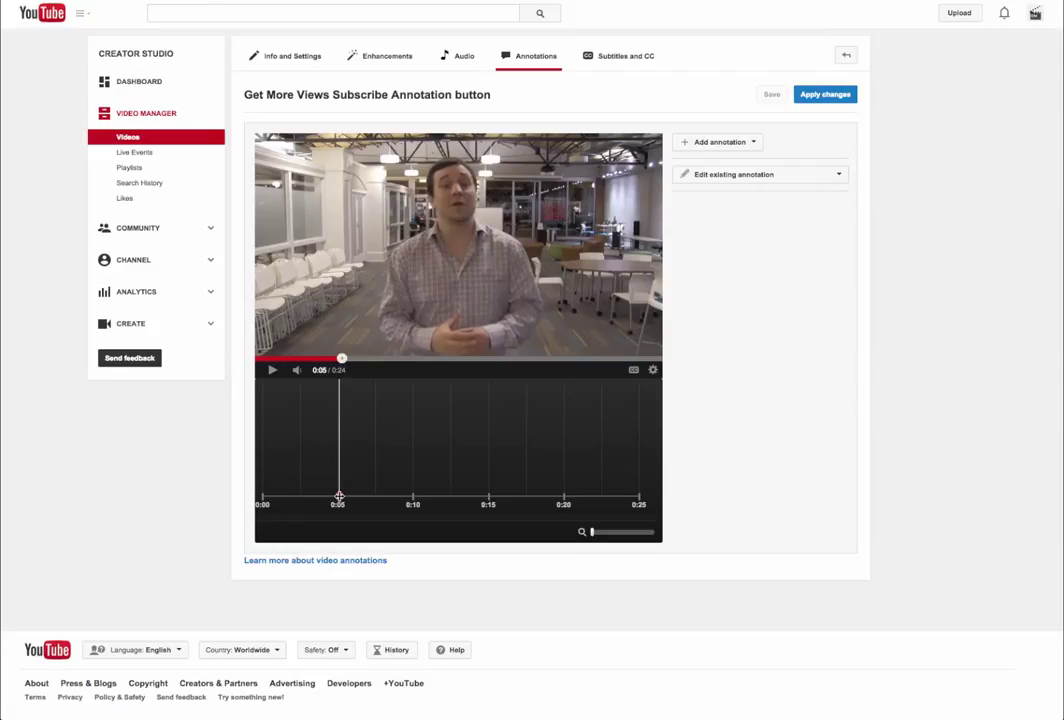
Step: Add a Note reading 'CLICK HERE TO SUBSCRIBE TO OUR CHANNEL FOR FREE YOUTUBE MARKETING VIDEOS EVERY WEEK' and enlarge it
left_click(718, 143)
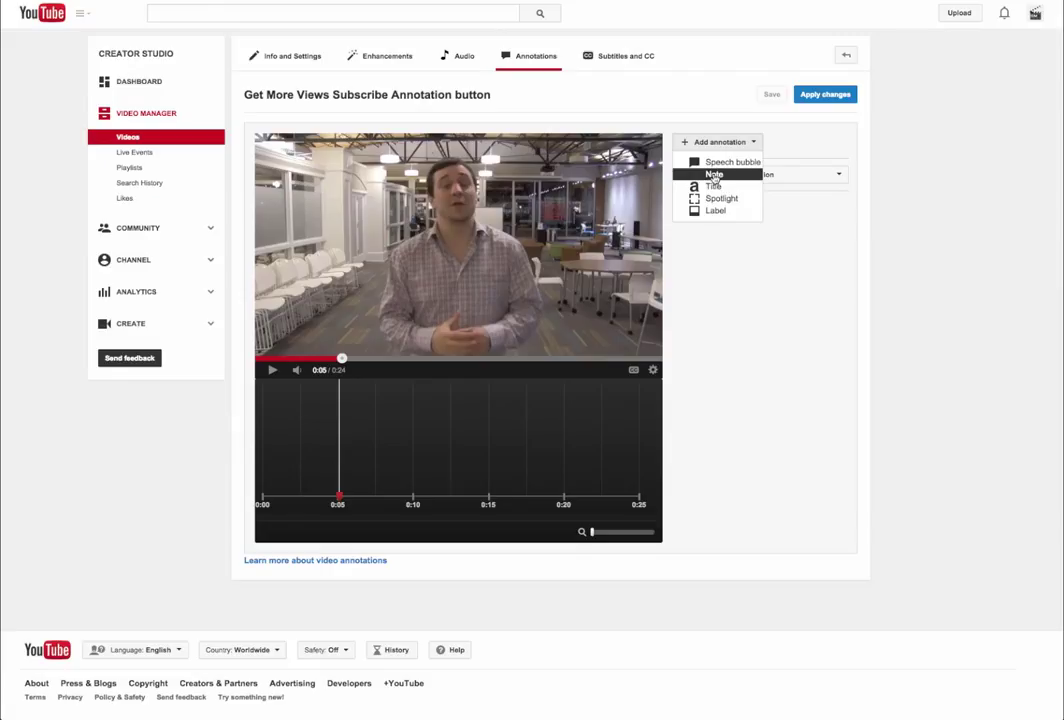
left_click(714, 175)
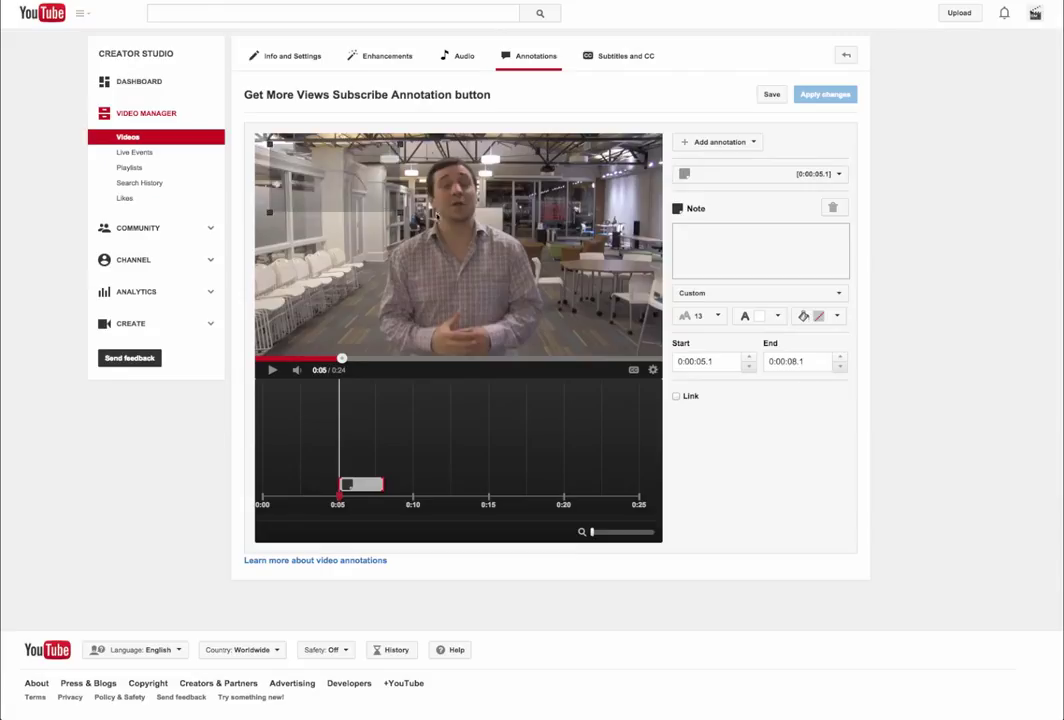
left_click(715, 238)
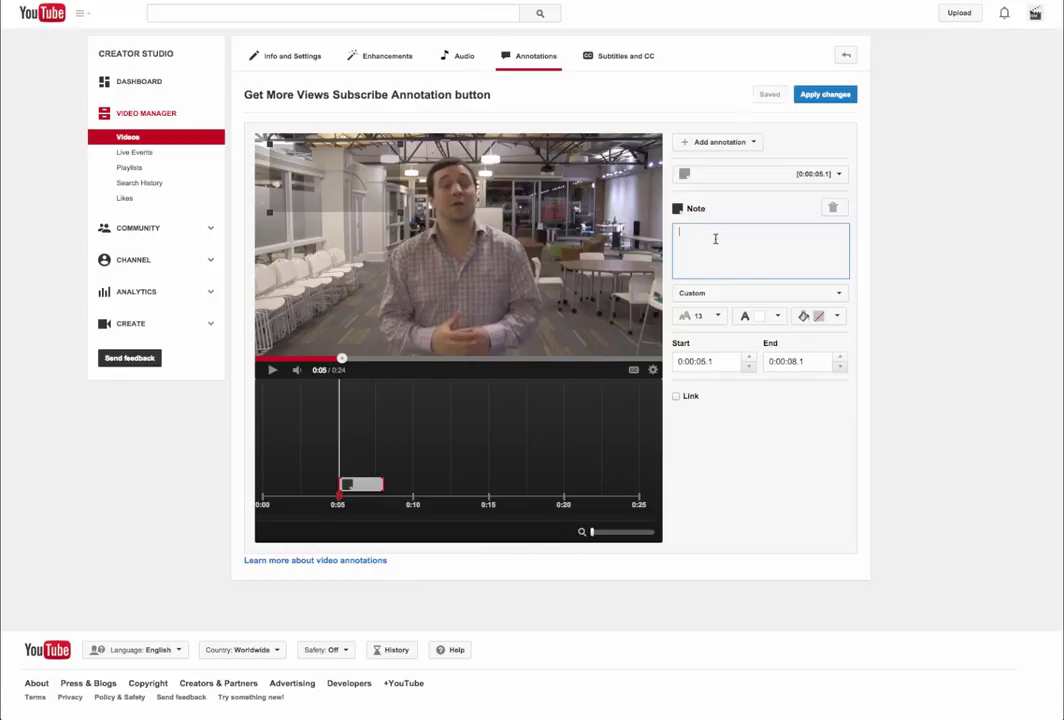
type("CLIC")
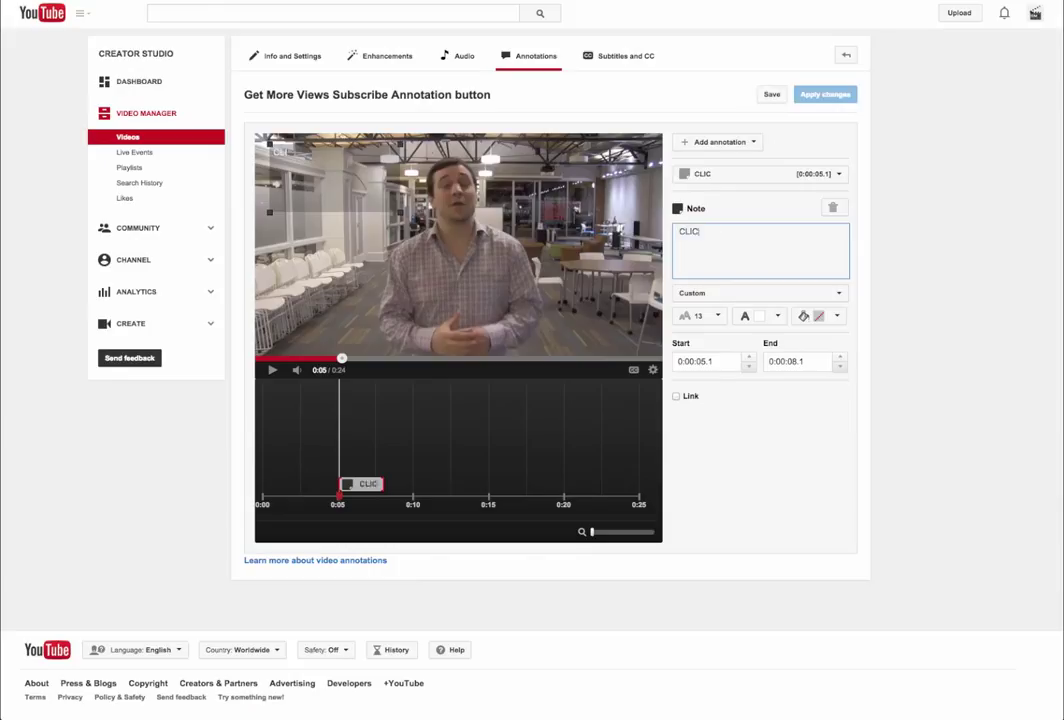
type("K HERE TO SUBS")
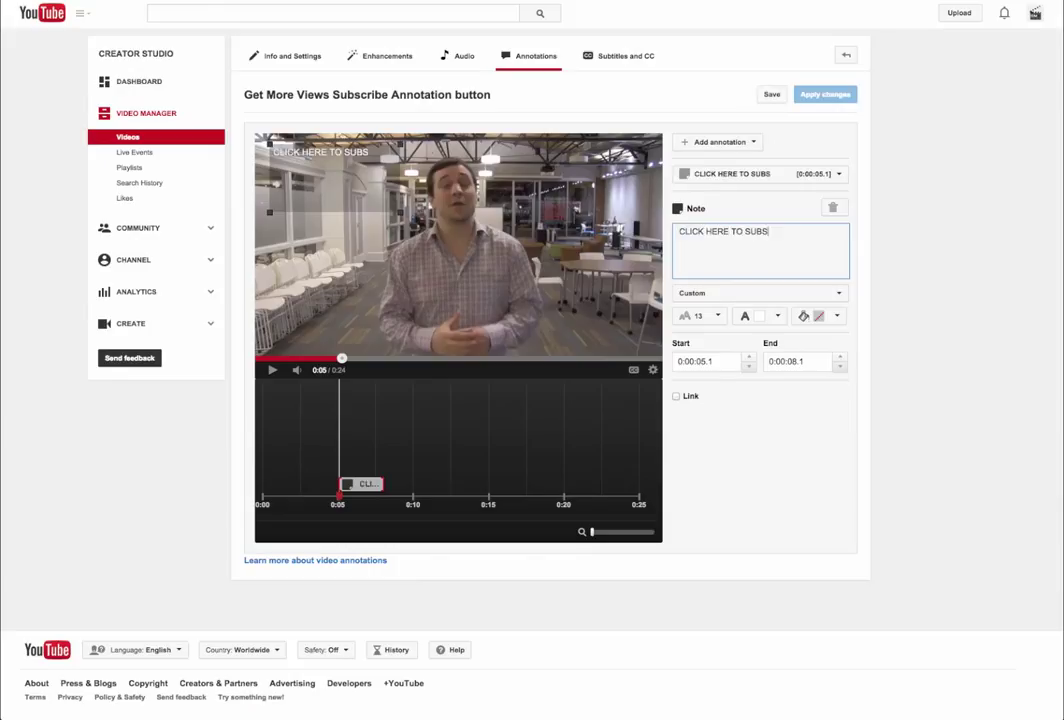
type("CRIBE TO OUR CH")
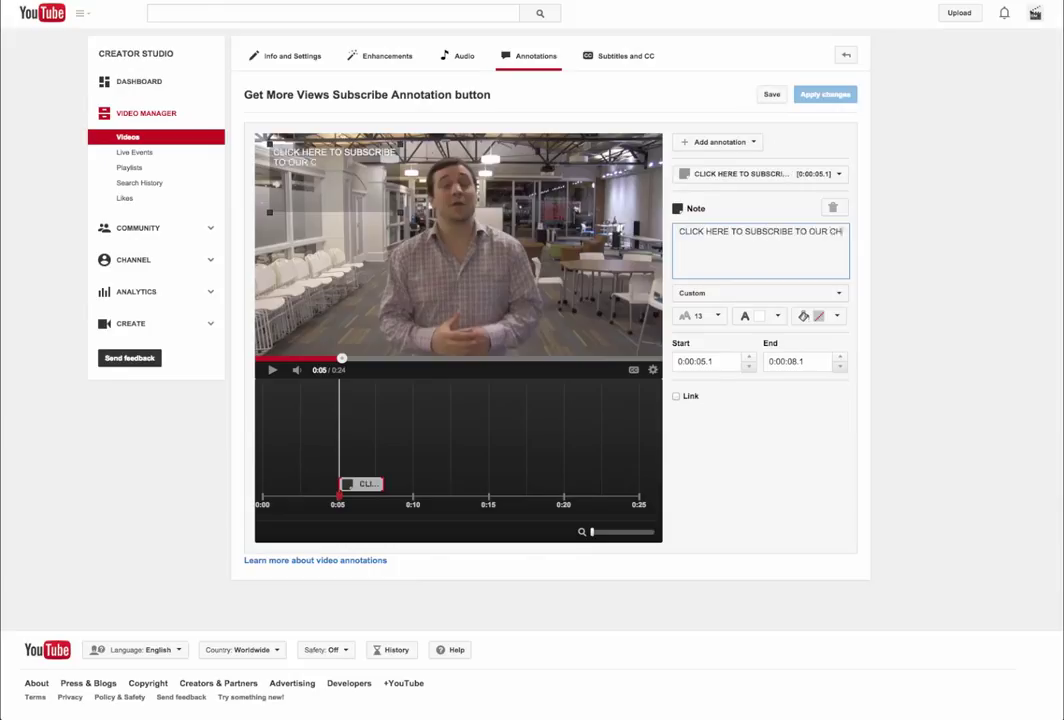
type("ANNEL FOR FRE")
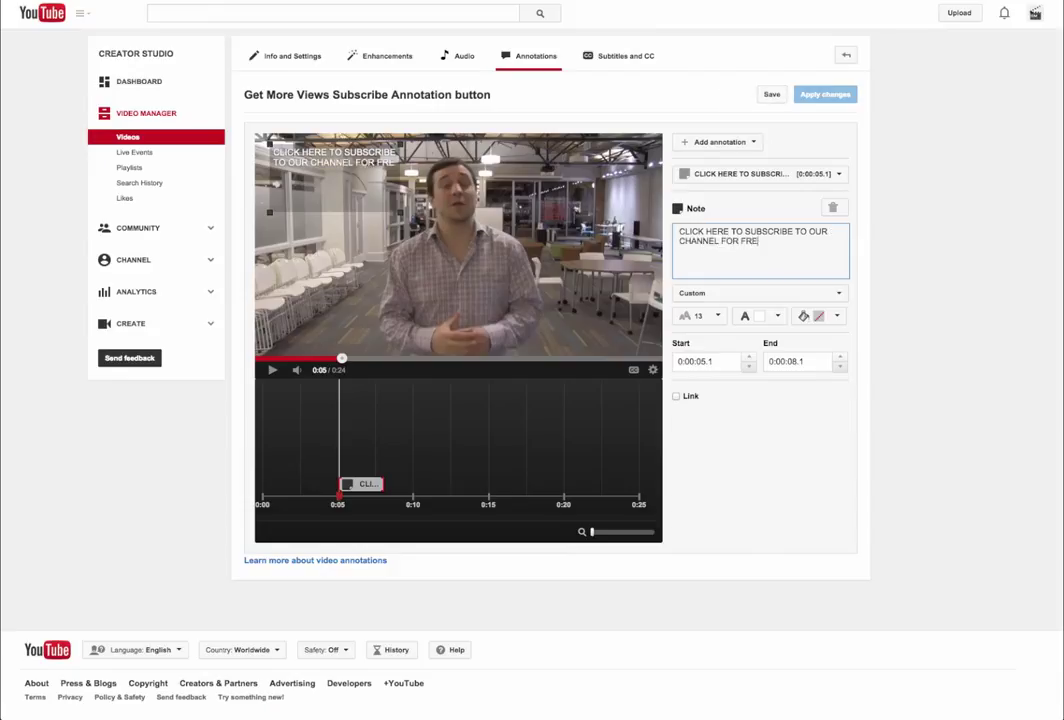
type("E YOUTUBE MARKETING VIDEOS")
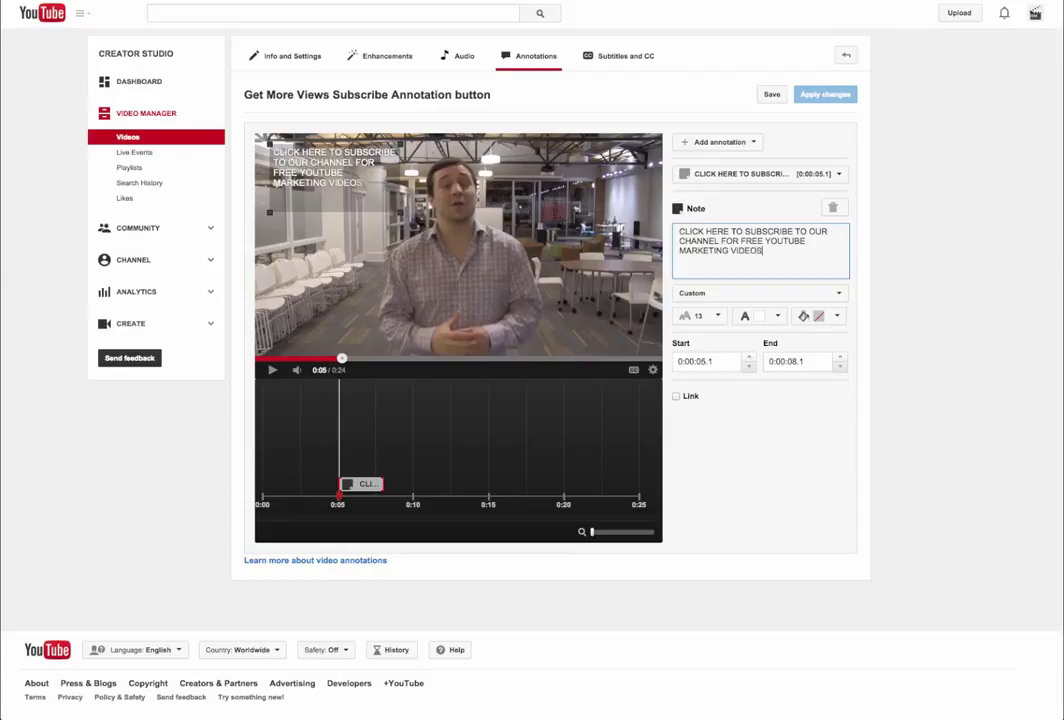
type(" EVERY WEEK!")
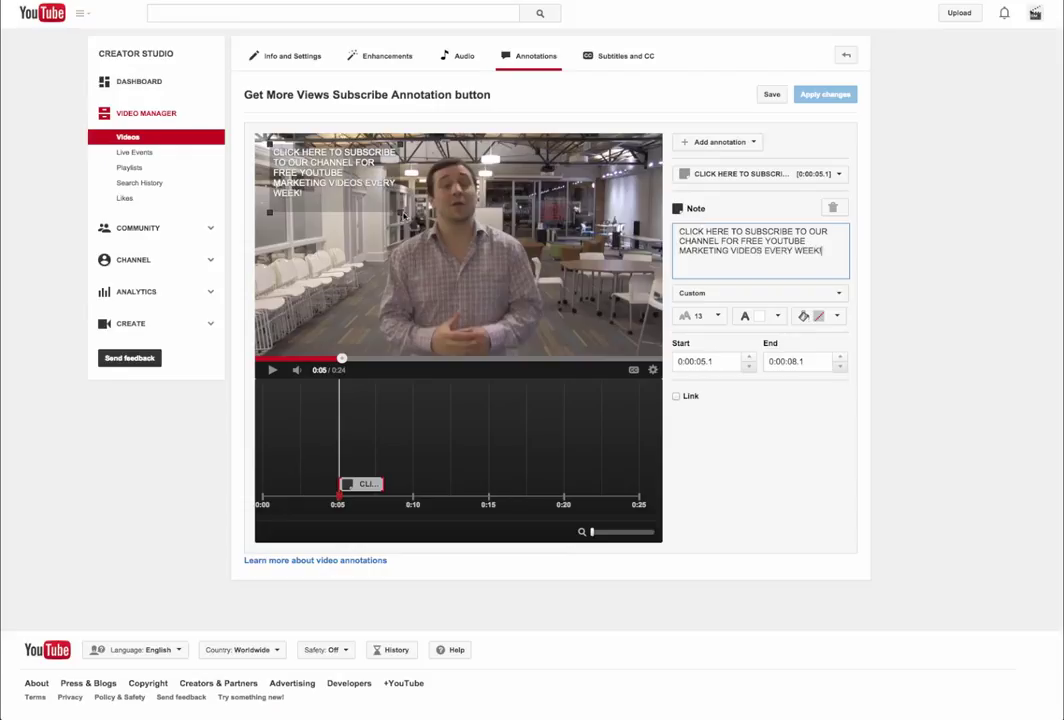
left_click_drag(404, 215, 422, 232)
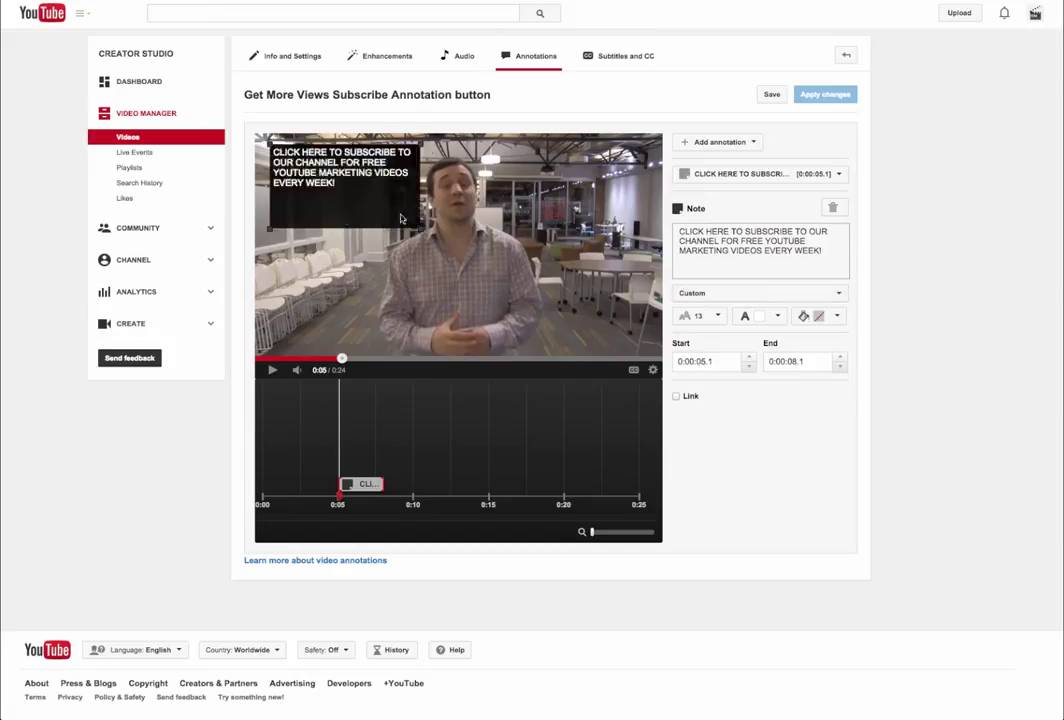
Step: Style the note with Impact font, a yellow background and white text
left_click(730, 294)
left_click(713, 330)
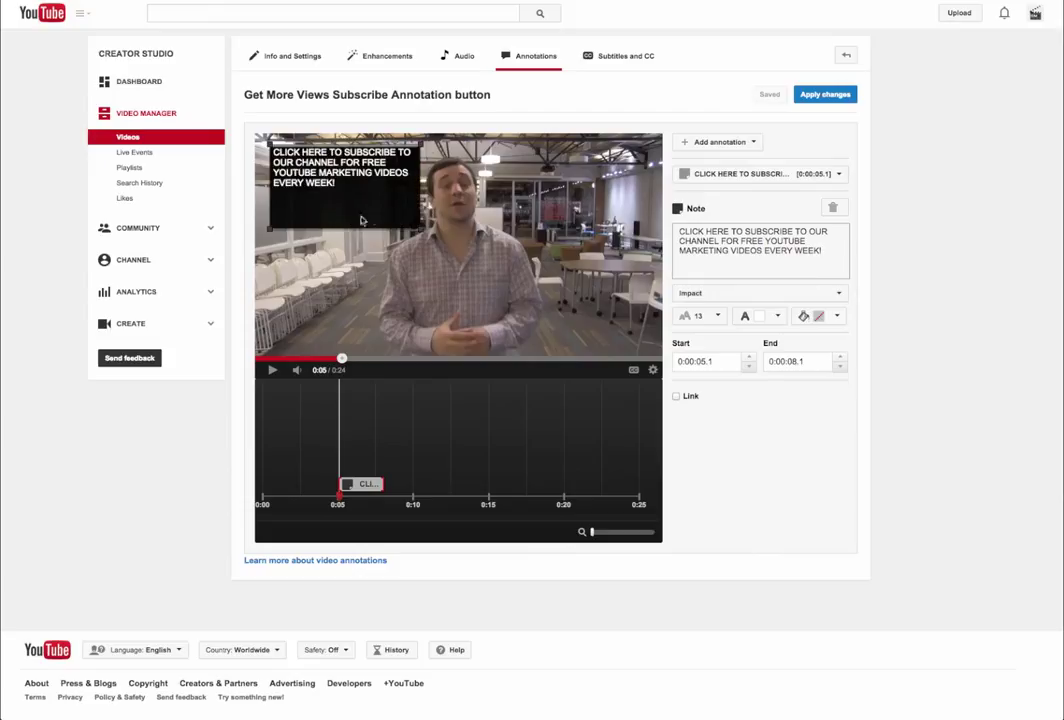
left_click(834, 316)
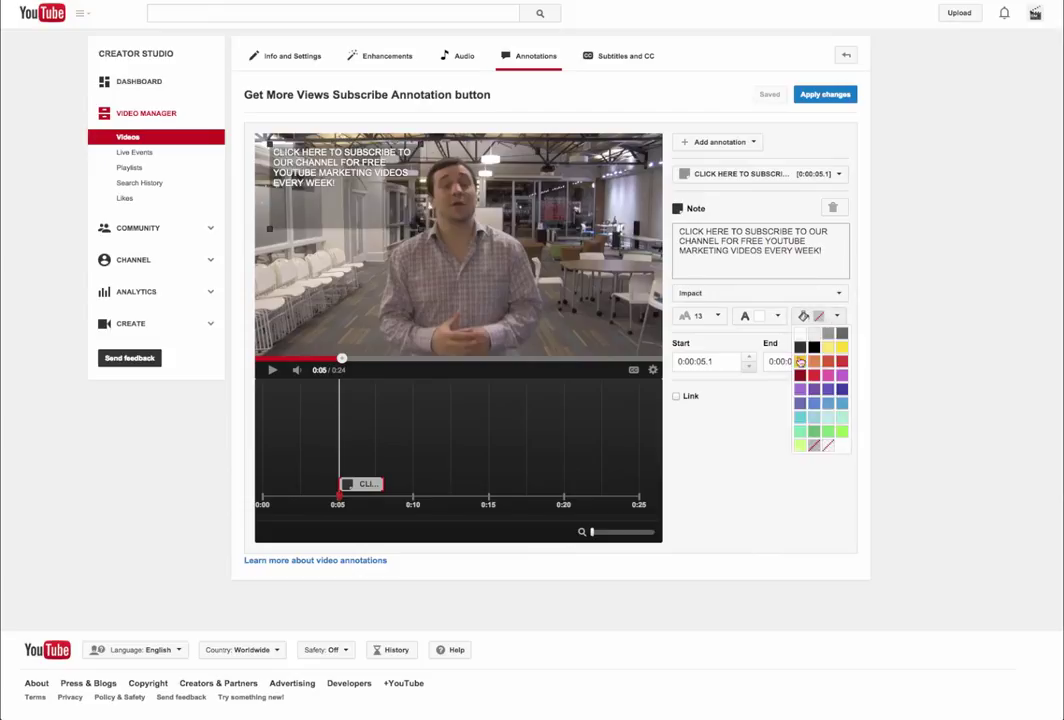
left_click(800, 359)
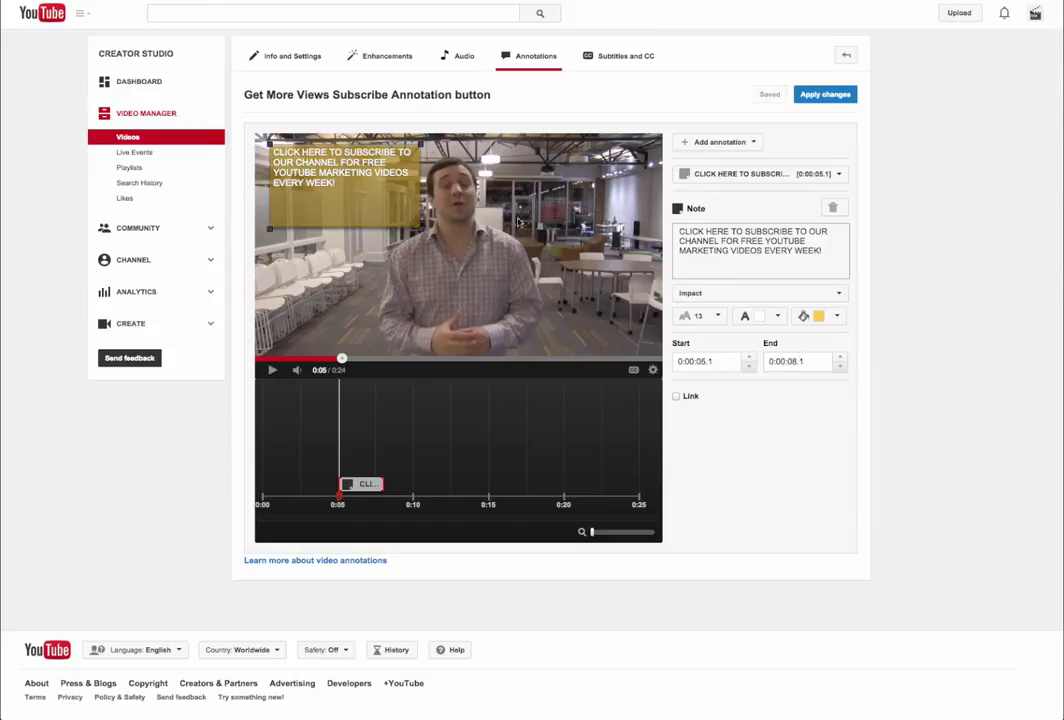
left_click(777, 316)
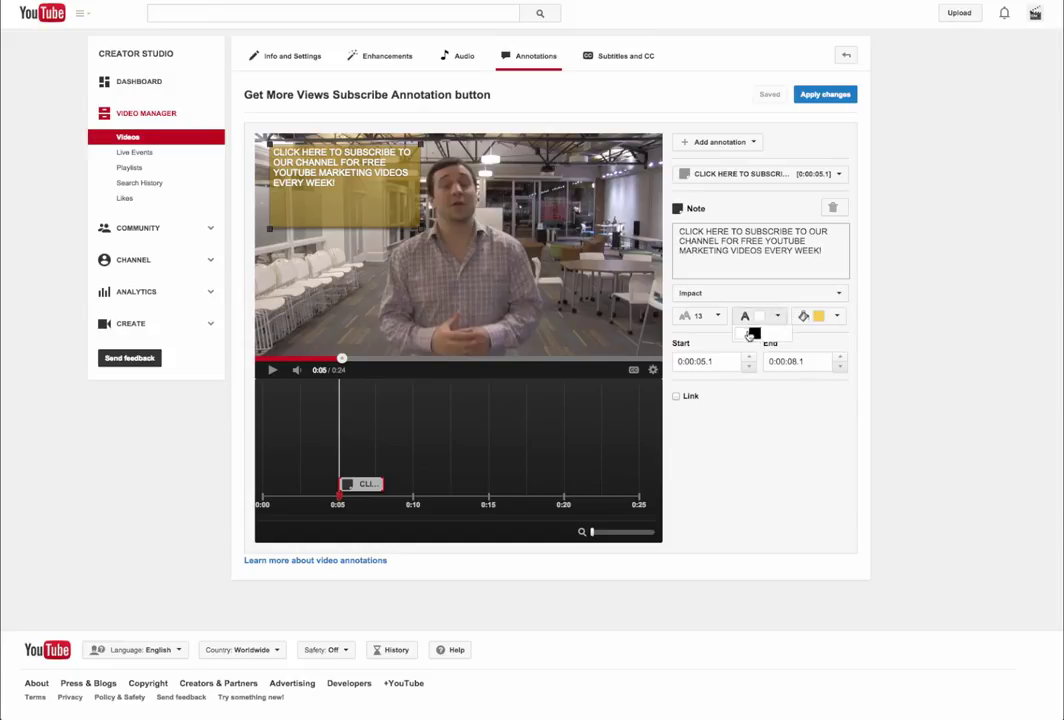
left_click(753, 334)
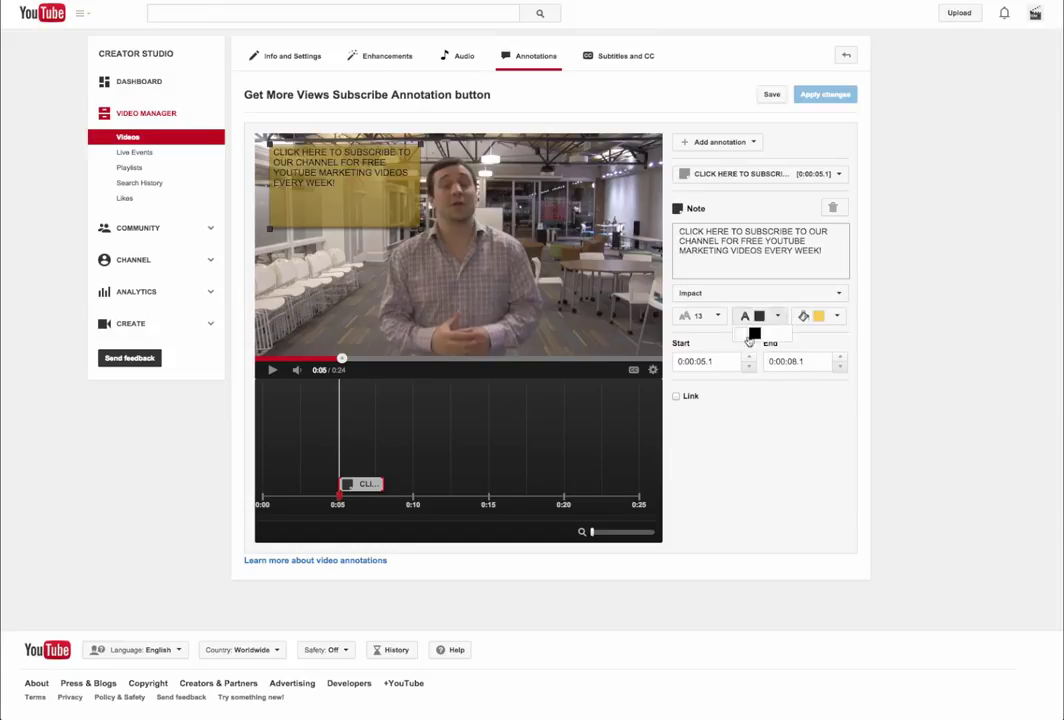
left_click(742, 334)
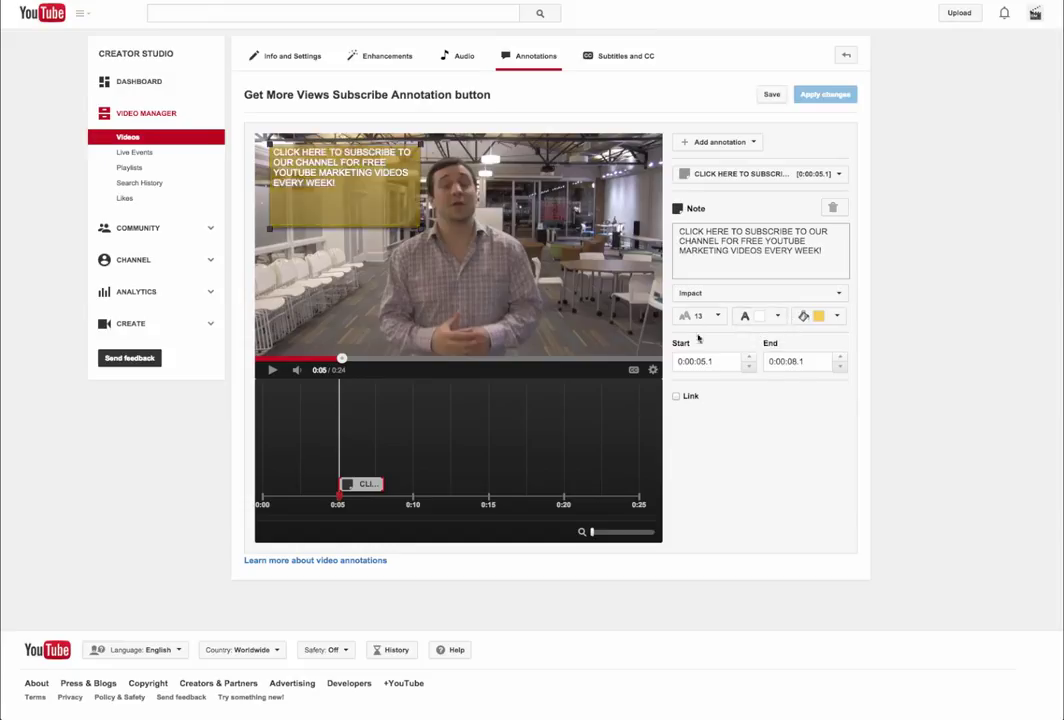
left_click(712, 317)
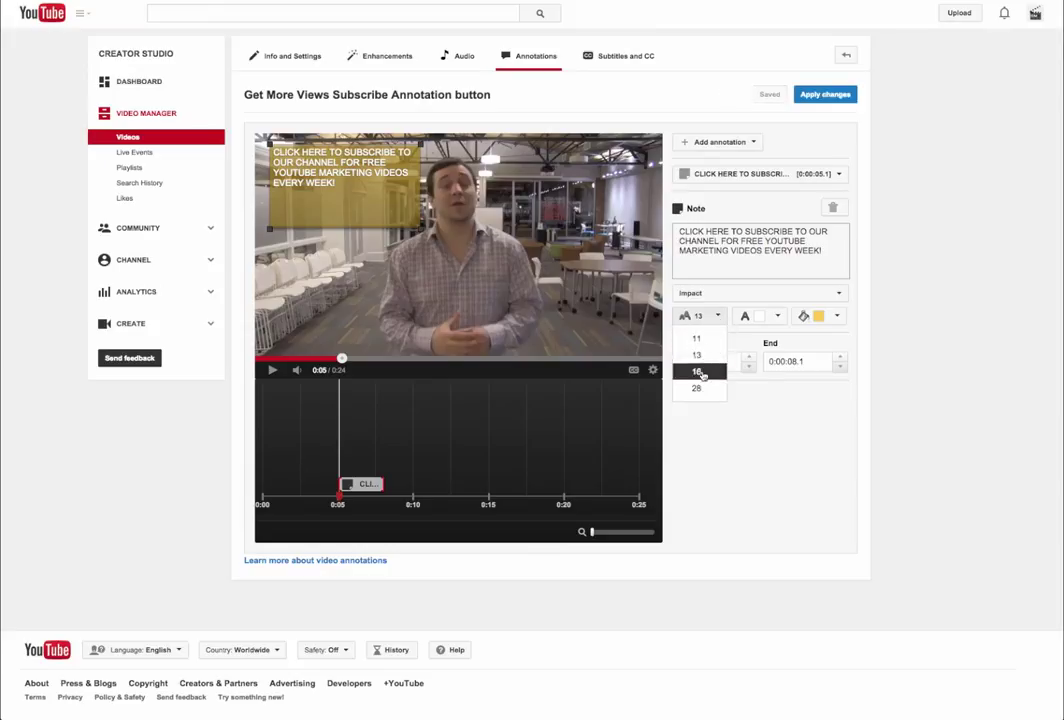
Step: Make the note text size 16, narrow its box, and extend it to end at 0:15
left_click(697, 372)
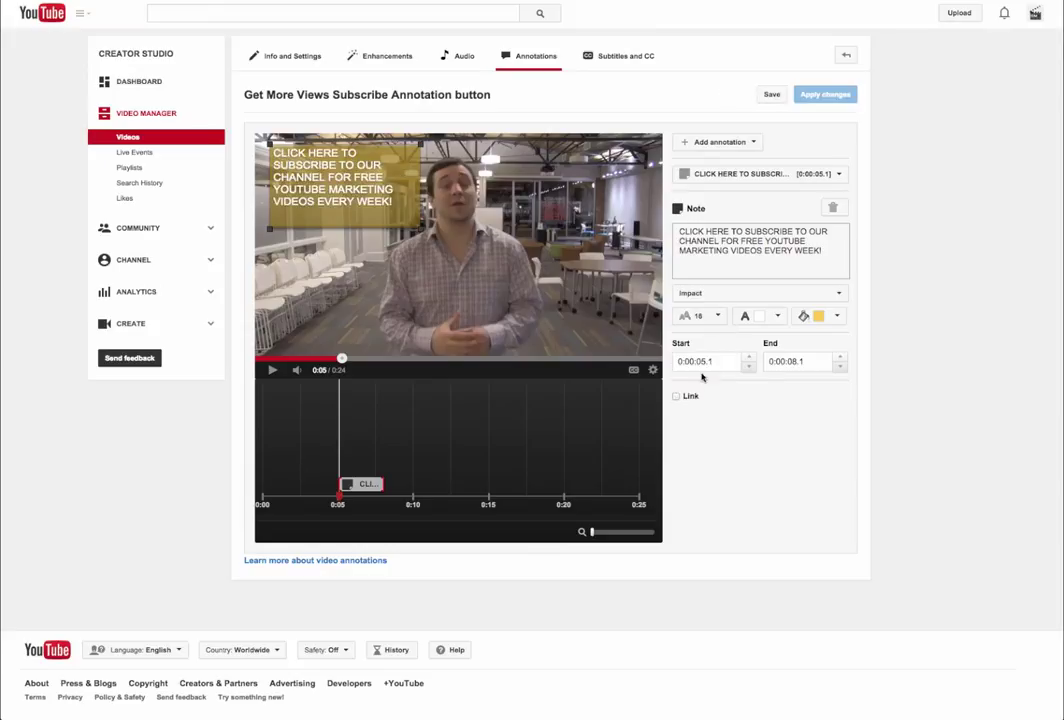
left_click_drag(420, 228, 404, 222)
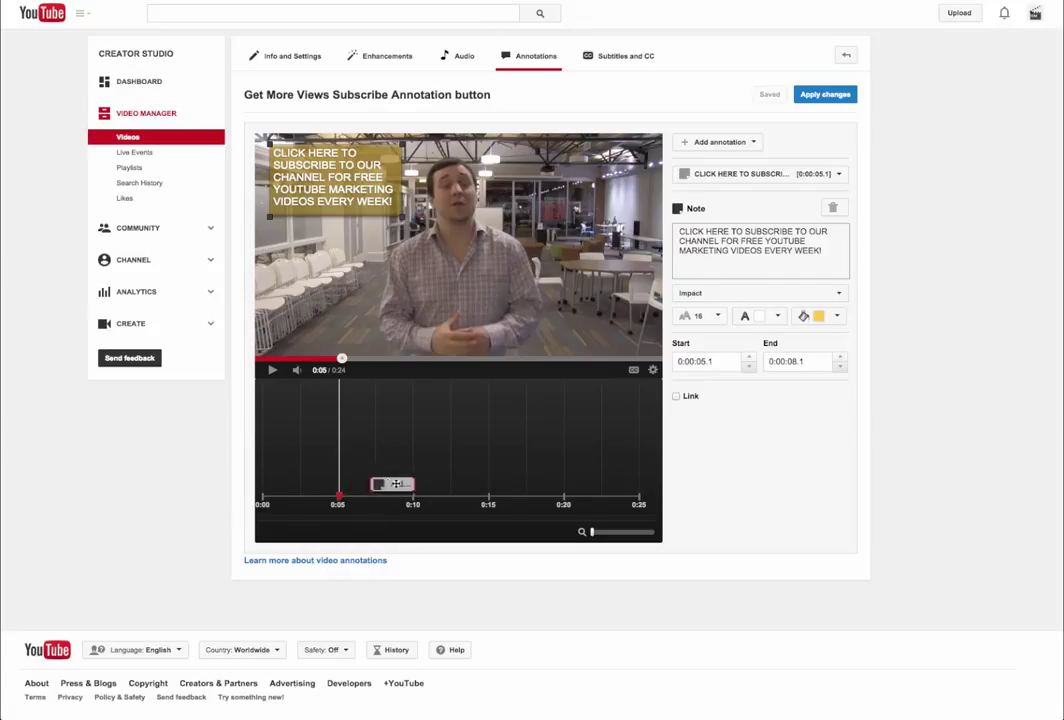
left_click_drag(382, 484, 490, 484)
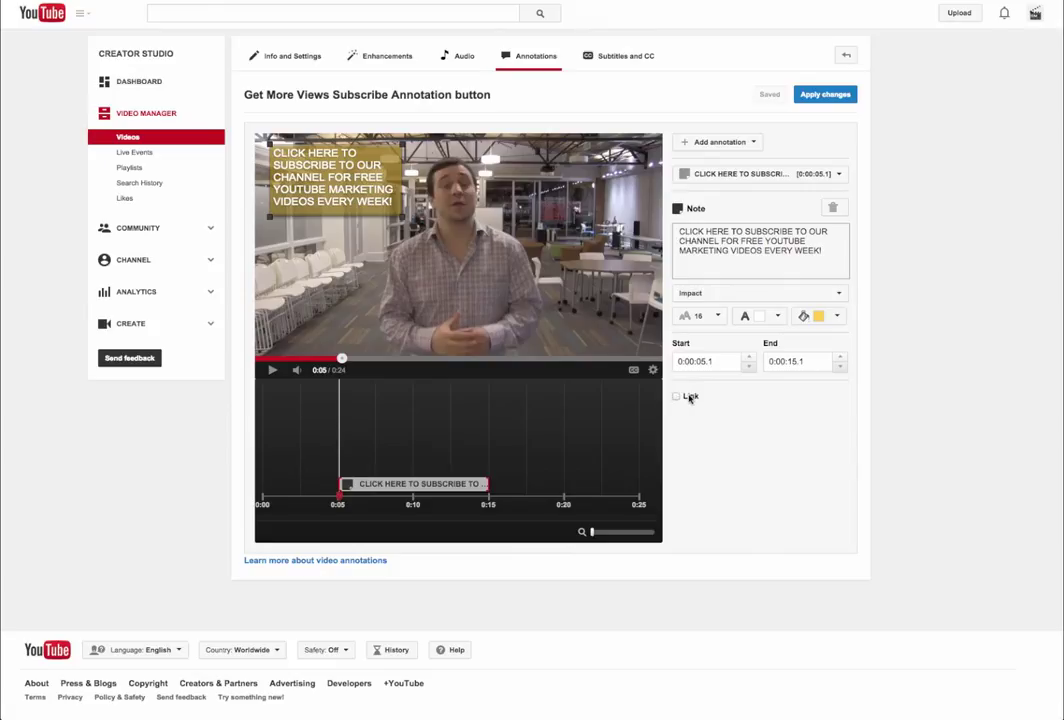
Step: Enable Link on the note and set its link type to Subscribe
left_click(677, 397)
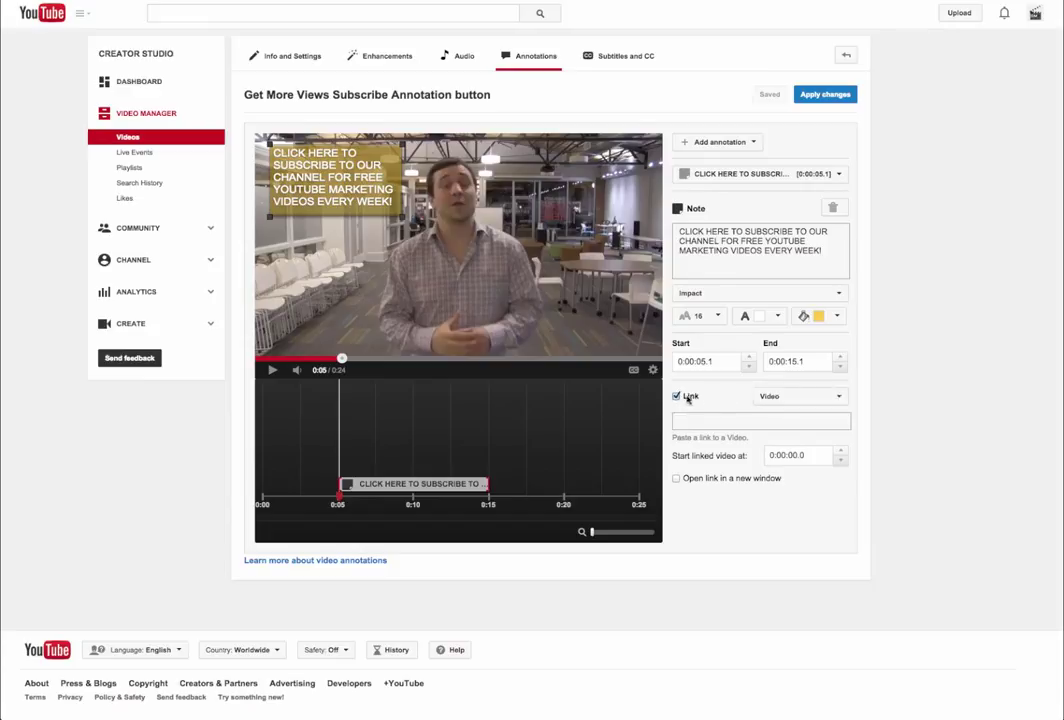
left_click(784, 397)
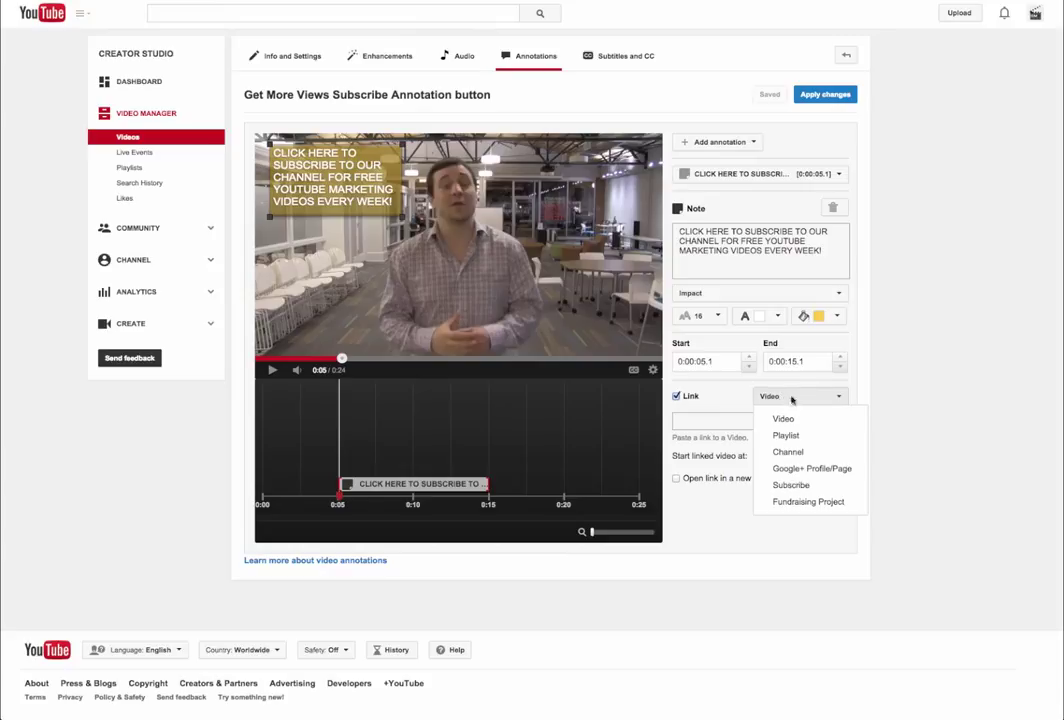
left_click(790, 486)
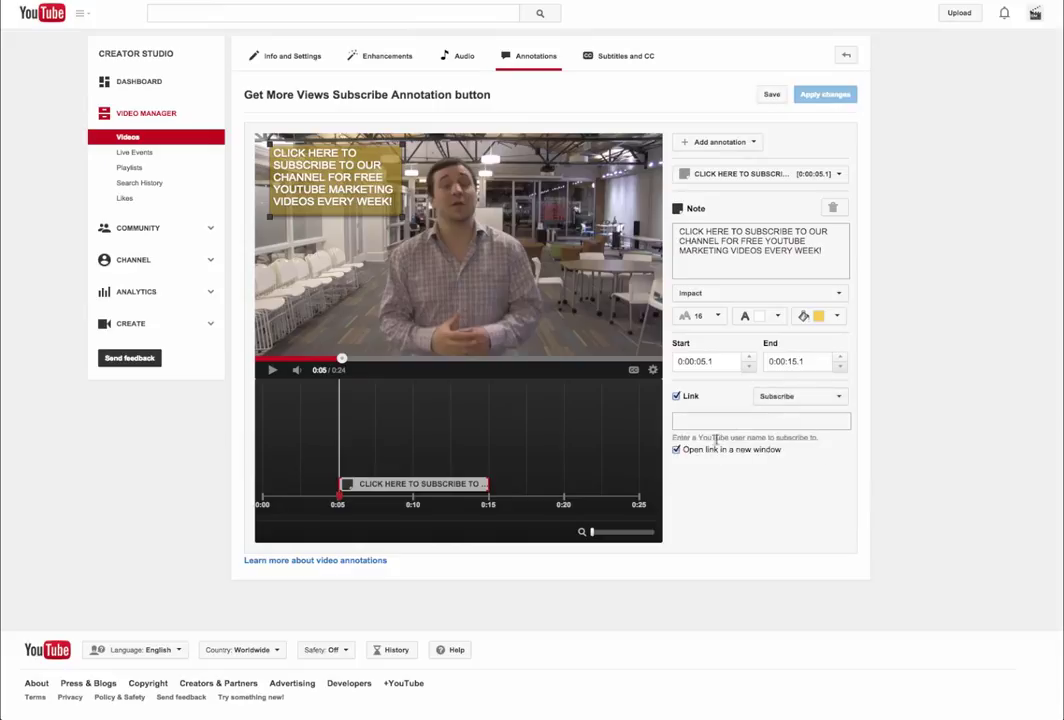
left_click_drag(675, 440, 755, 440)
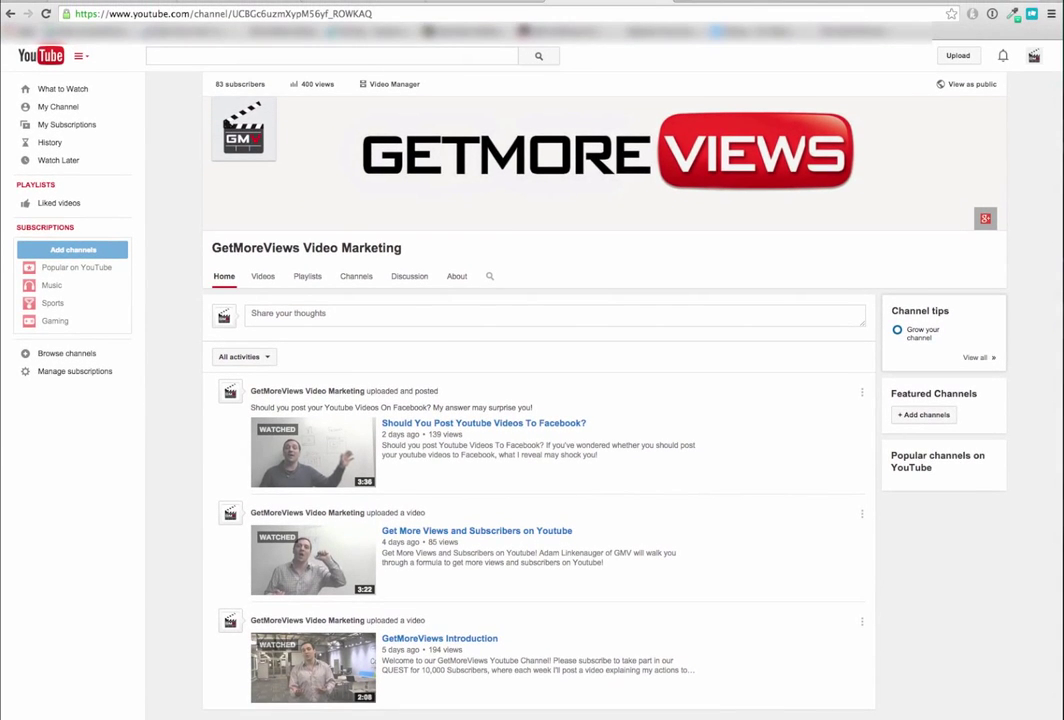
Step: Select the GetMoreViews Video Marketing channel's web address in the address bar
left_click(369, 13)
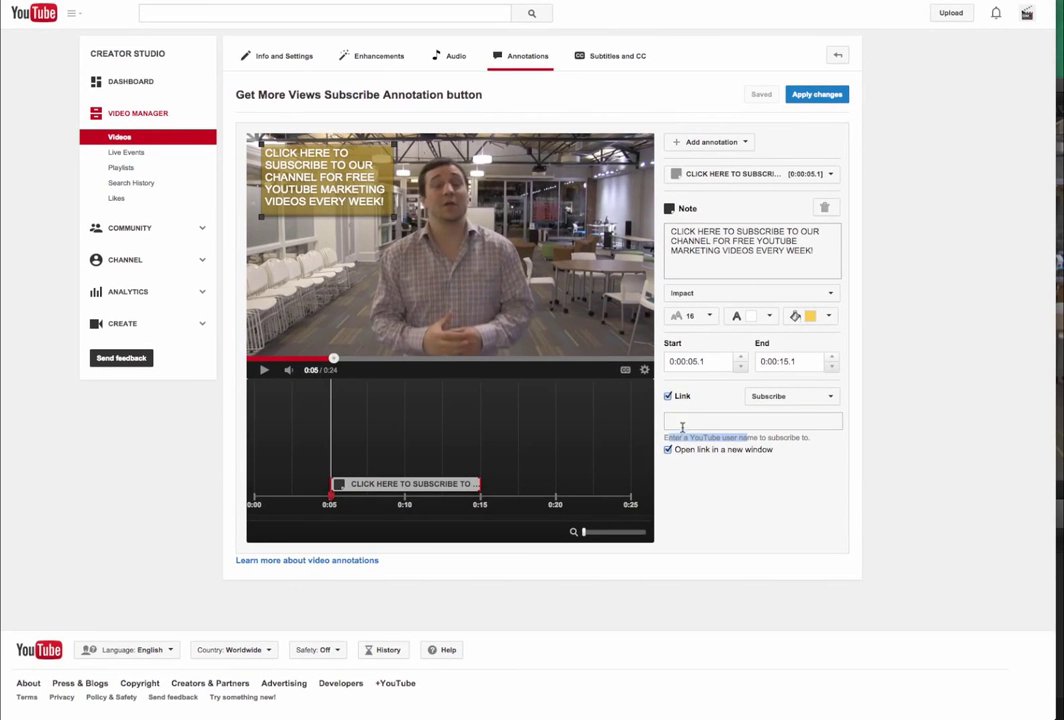
Step: Paste the channel URL as the Subscribe link target and apply the annotation changes
left_click(690, 419)
key("ctrl+v")
left_click(888, 432)
left_click(815, 94)
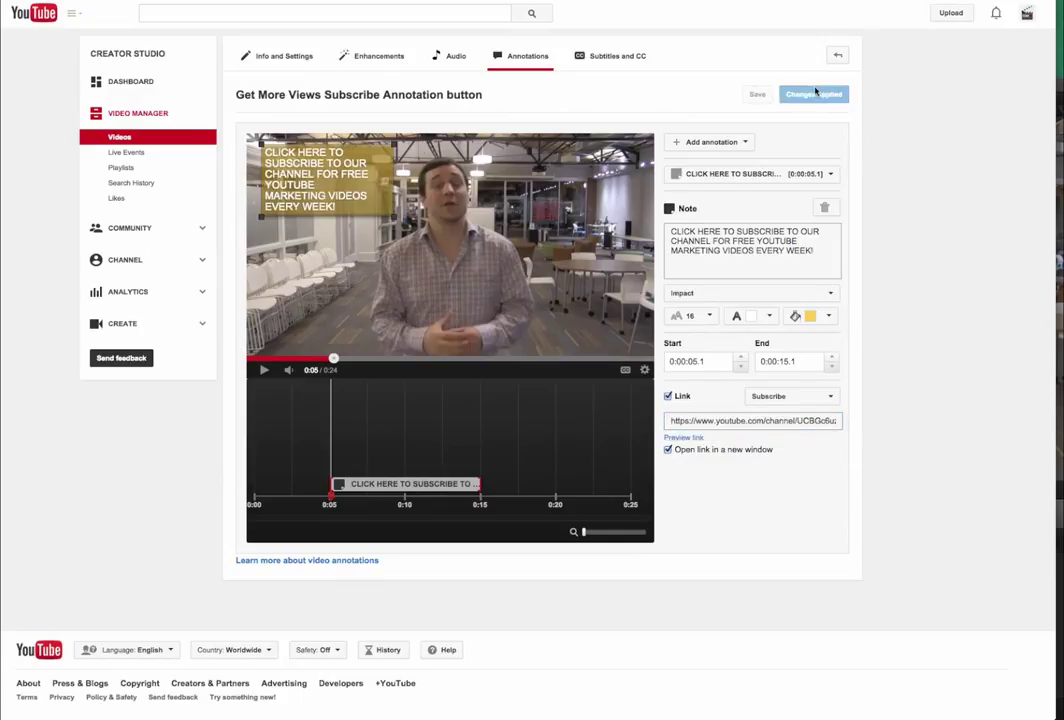